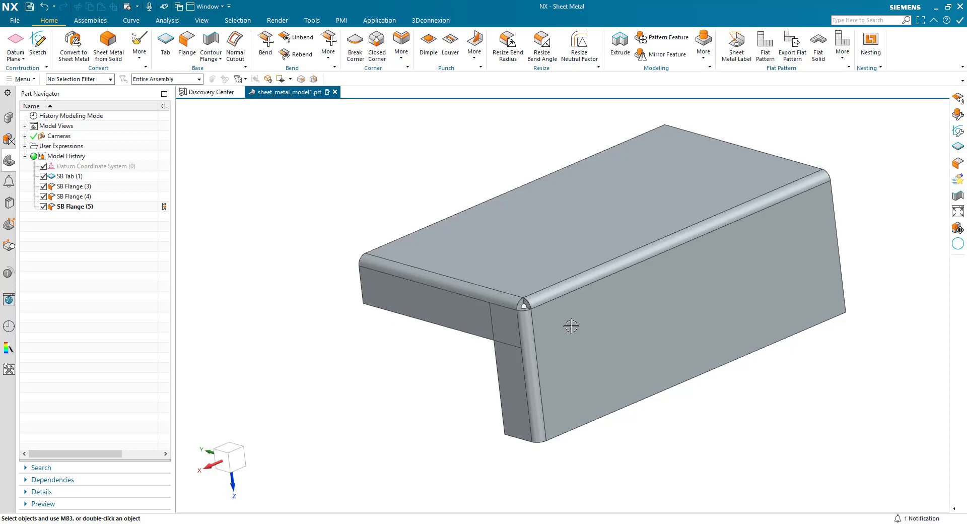
Start a Three Bend Corner feature and select the bend next to the corner
scroll(415, 387, up, 4)
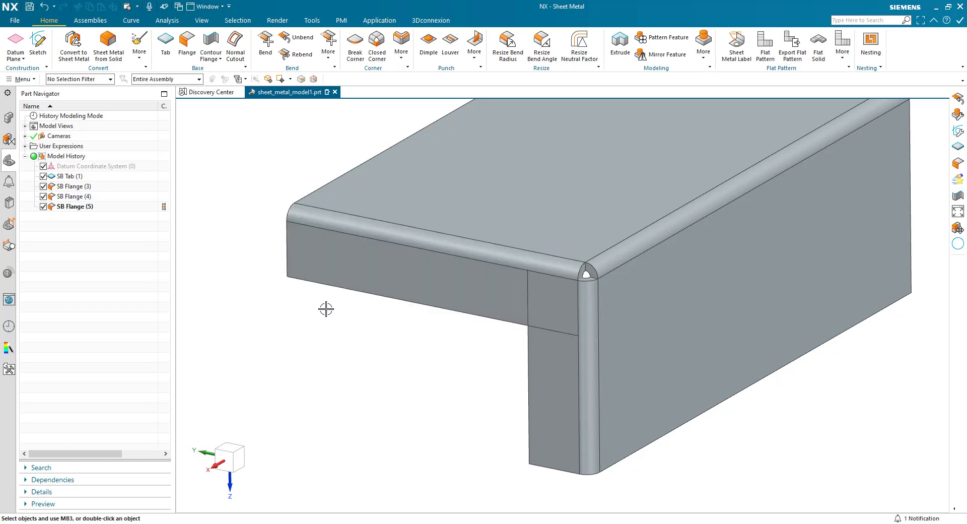
scroll(302, 312, down, 1)
click(402, 47)
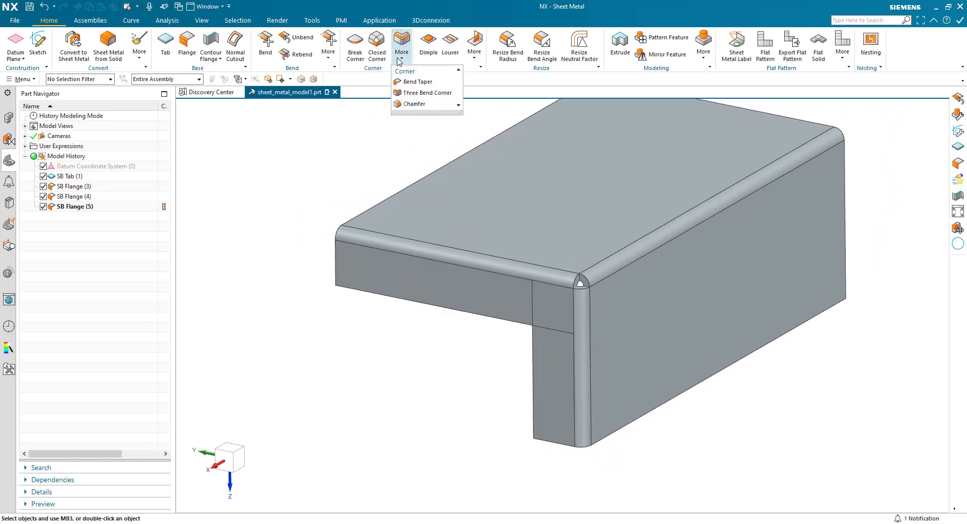
click(411, 93)
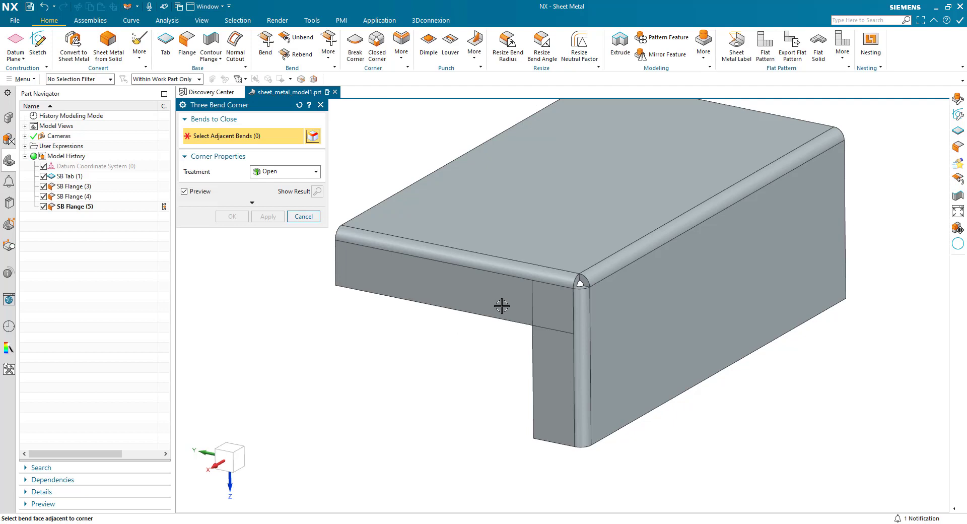
click(535, 271)
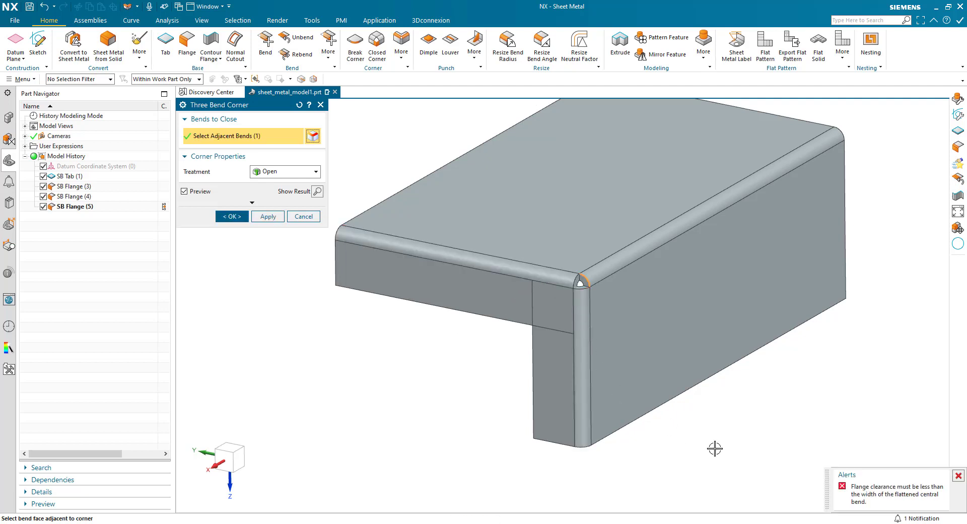
Move the clearance warning aside and switch the dialog to More to reveal its Settings
drag(823, 491, 346, 146)
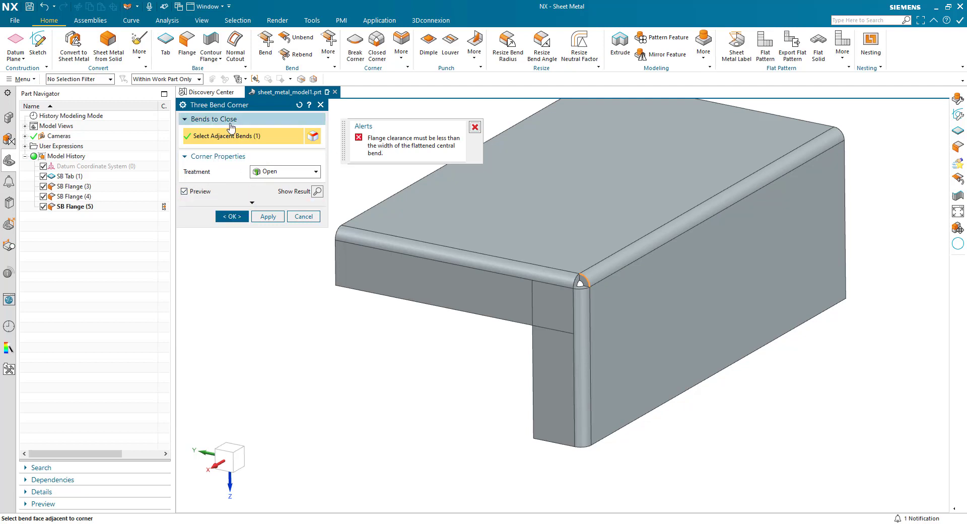
click(181, 106)
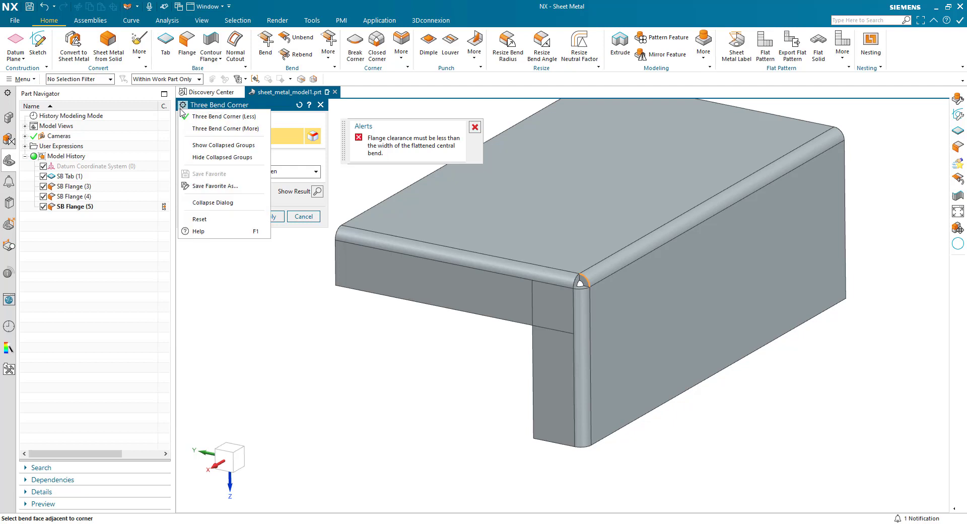
click(212, 130)
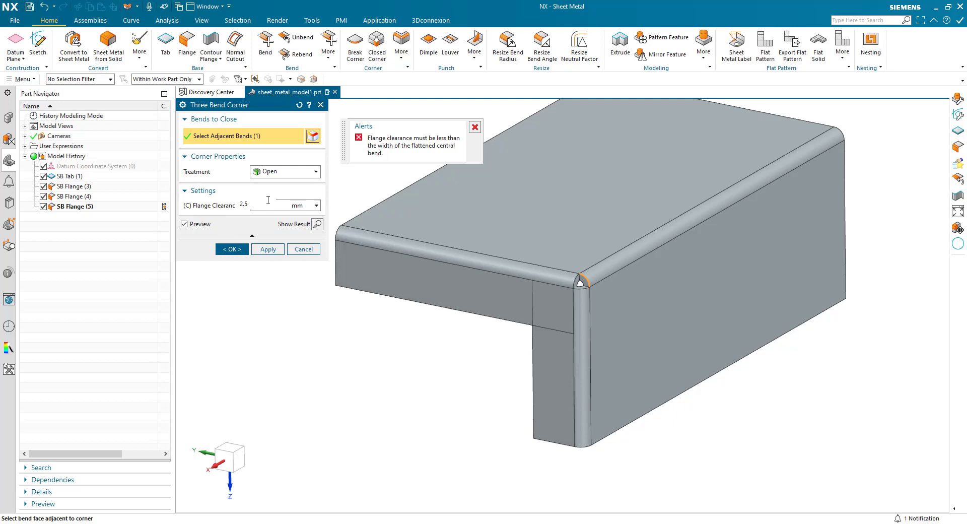
Cancel the corner setup and set the User Interface Default Presentation to More
click(297, 250)
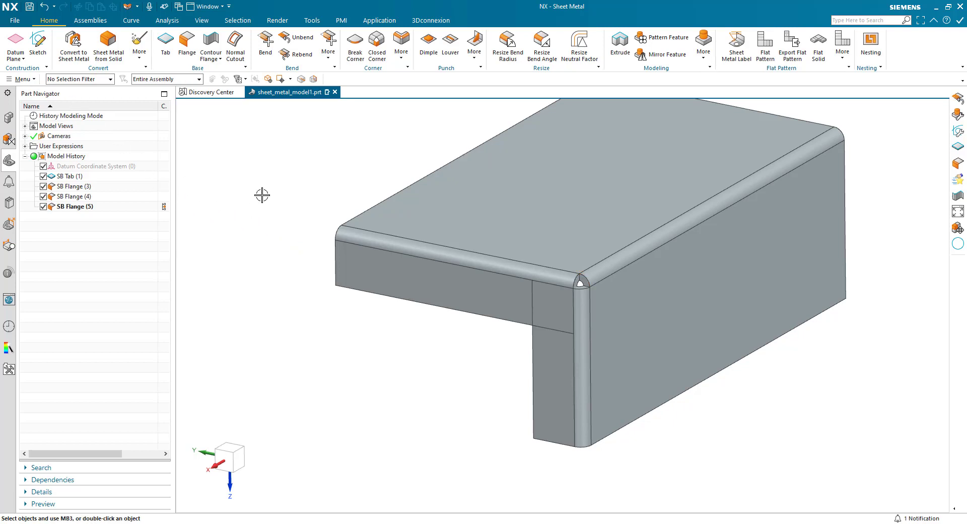
key(ctrl+2)
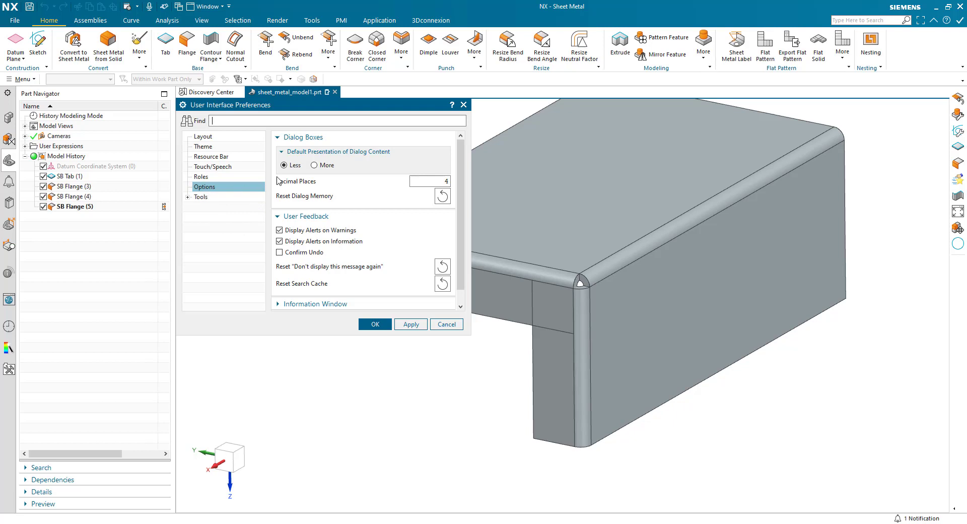
mouse_move(285, 172)
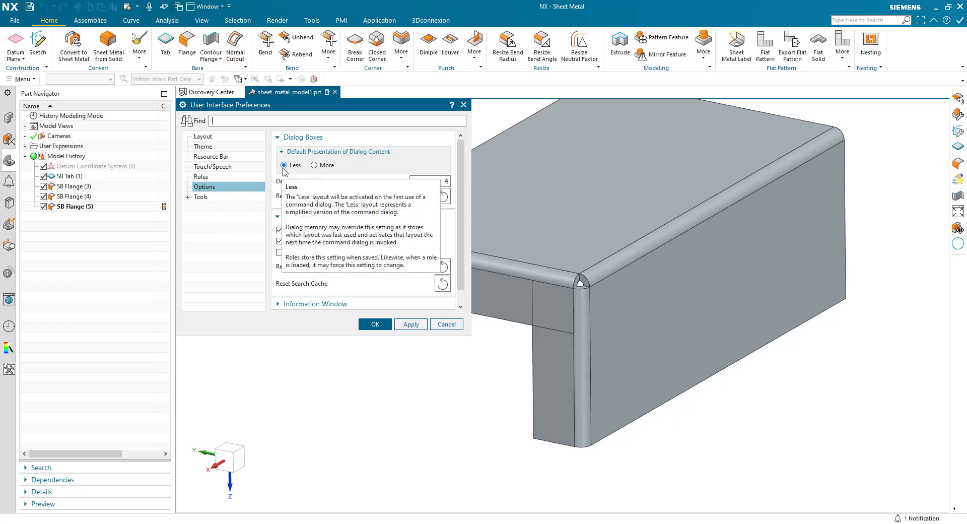
click(315, 166)
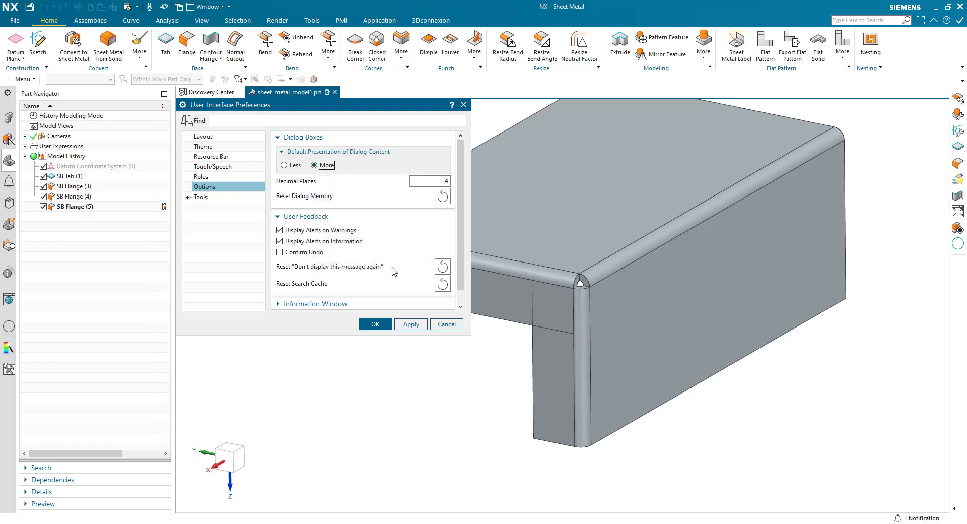
click(375, 323)
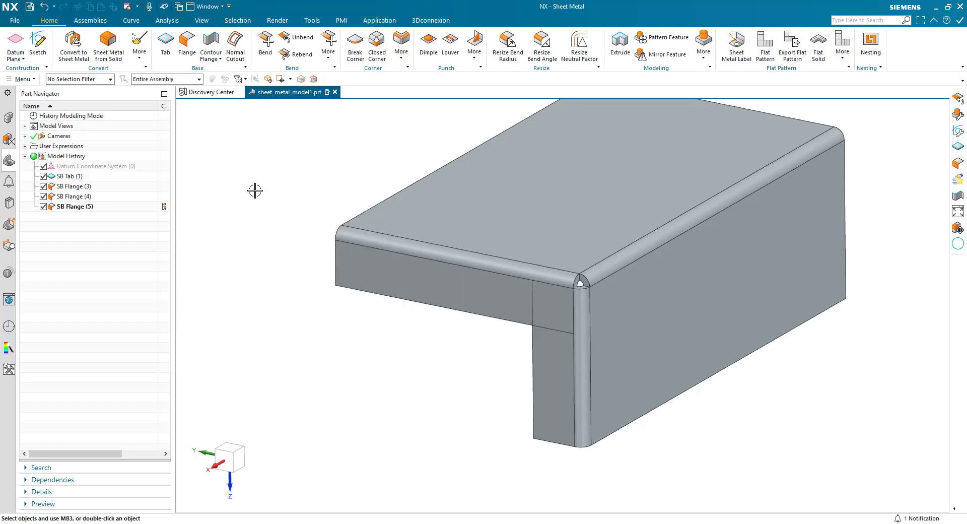
Retry a Three Bend Corner on the vertical bend, check Flange Clearance, then cancel it
click(401, 61)
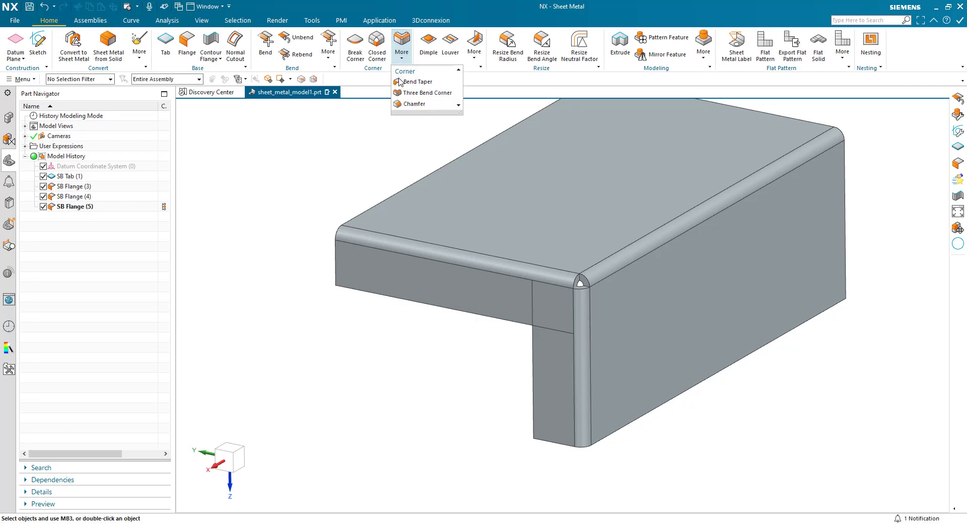
click(418, 93)
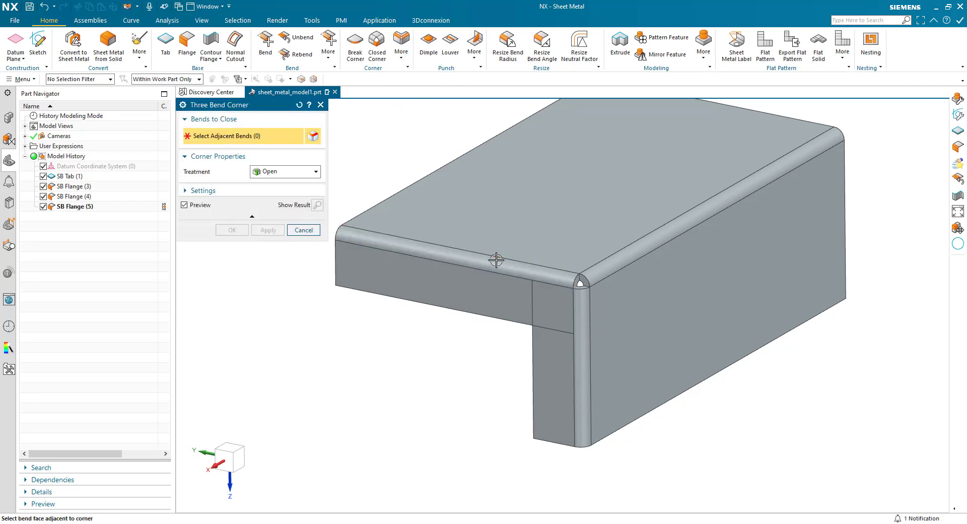
click(579, 309)
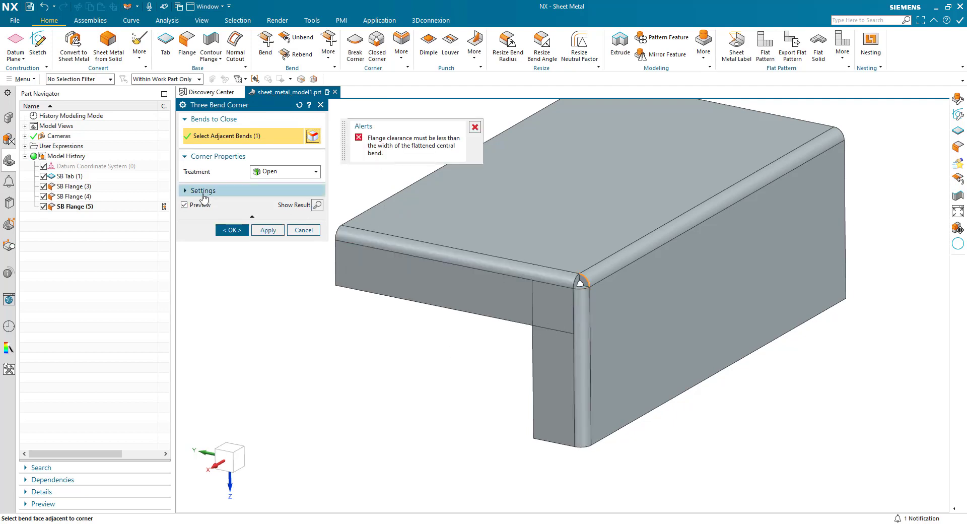
click(184, 191)
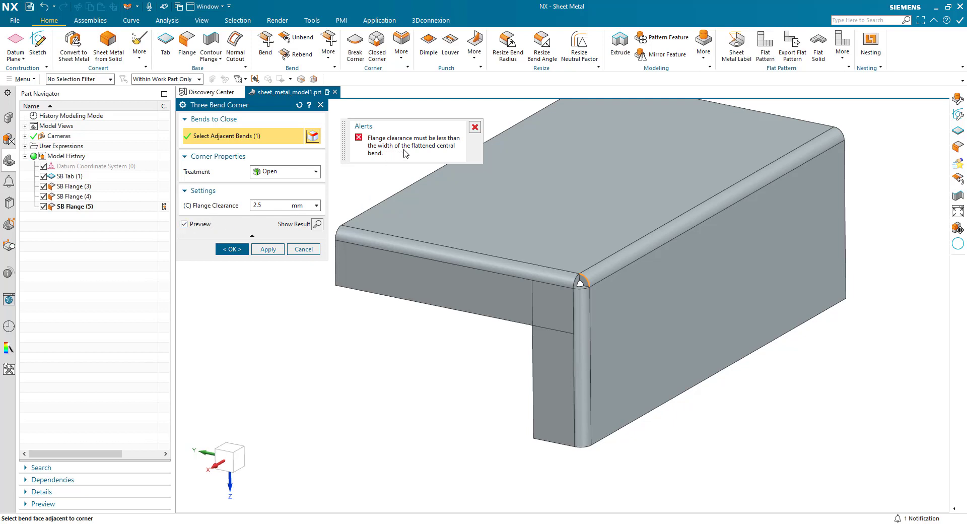
click(304, 250)
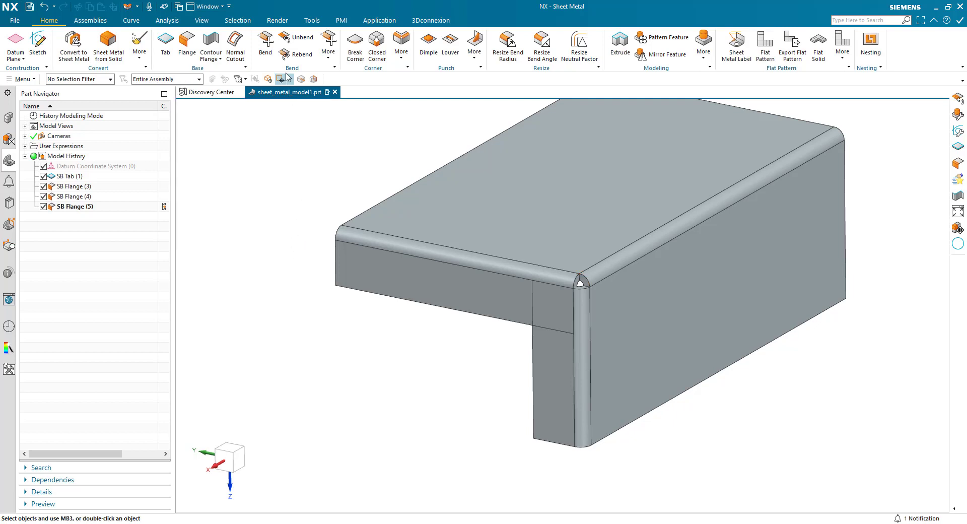
Unbend the side flange with the top face as the stationary face
click(297, 37)
click(670, 201)
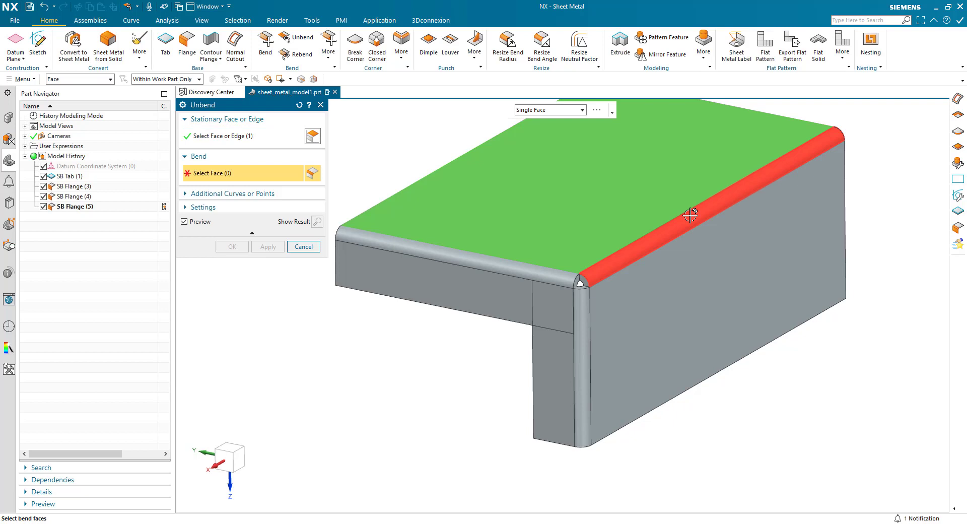
click(689, 214)
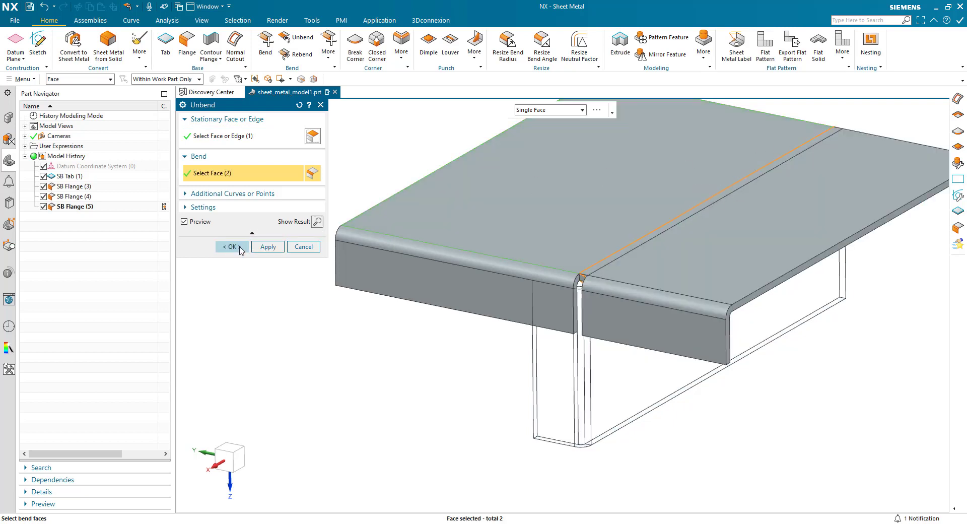
click(239, 248)
click(171, 22)
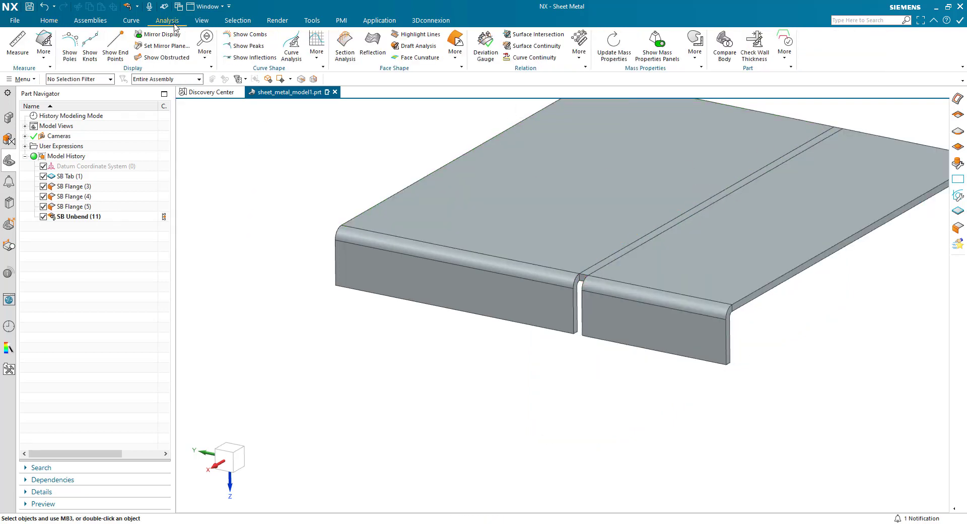
Measure the length of the short flange edge and fit the part in view
click(18, 43)
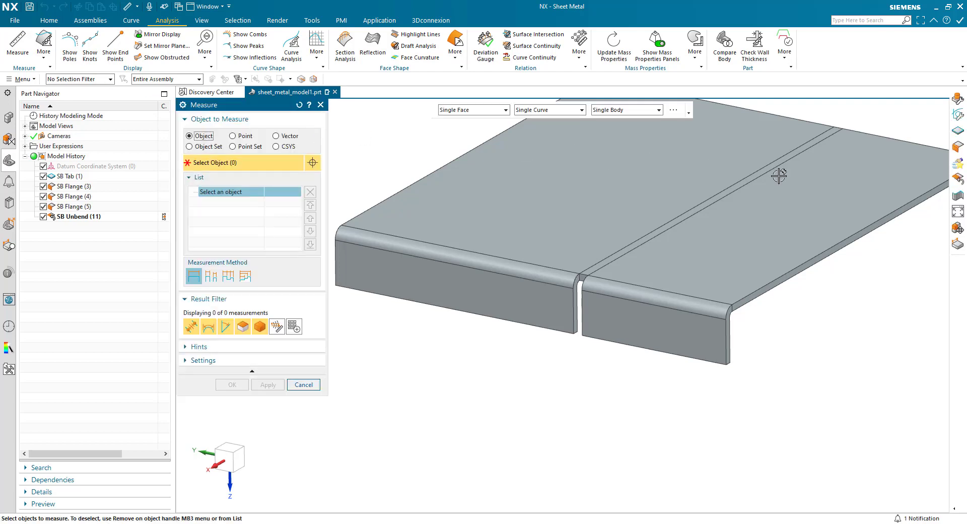
scroll(806, 201, up, 8)
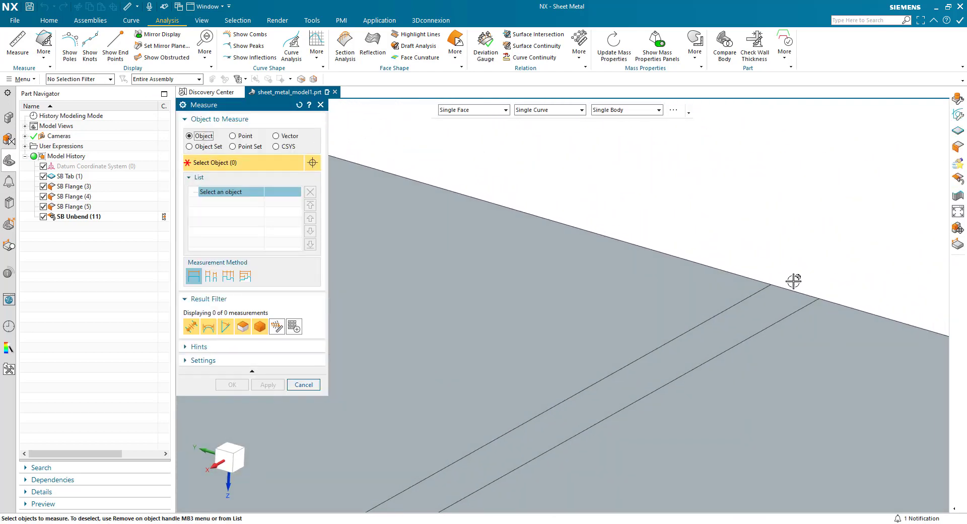
click(794, 282)
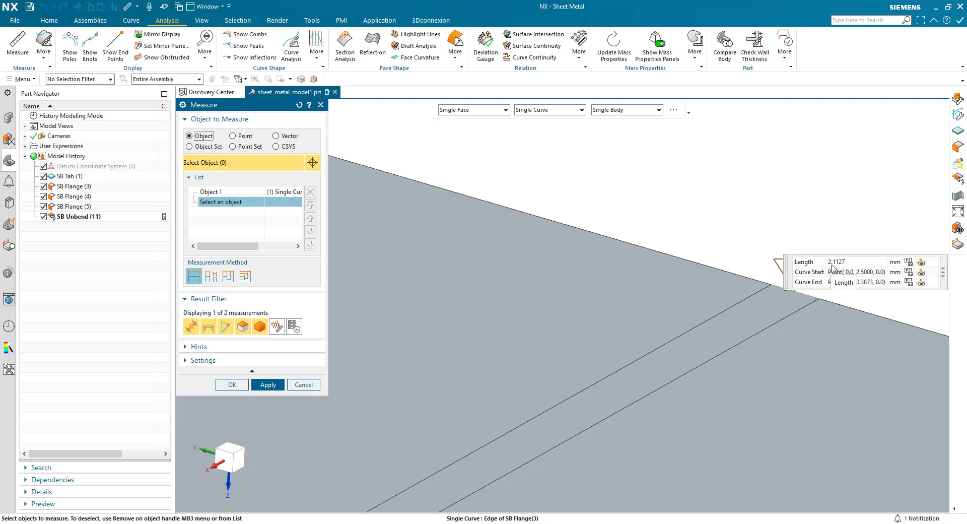
click(300, 384)
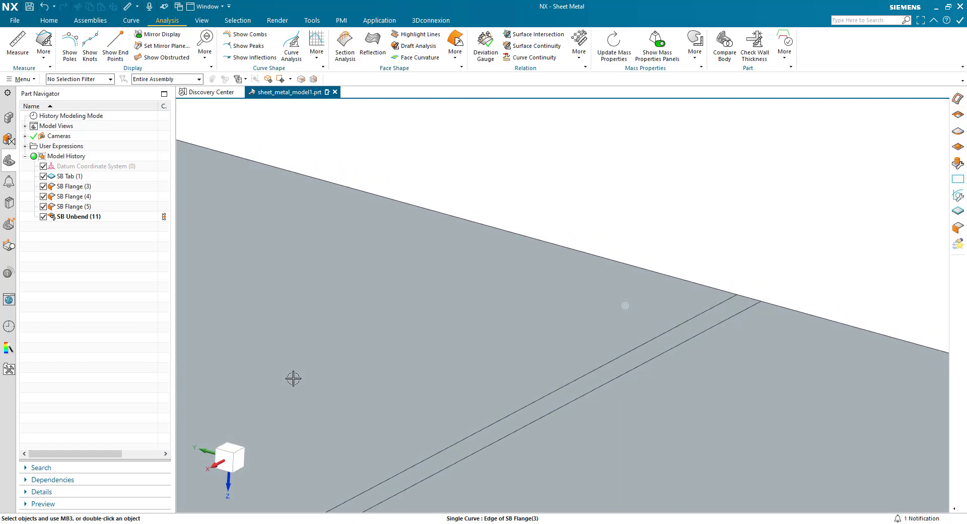
key(ctrl+f)
Delete the SB Unbend (11) feature so the part refolds
click(73, 218)
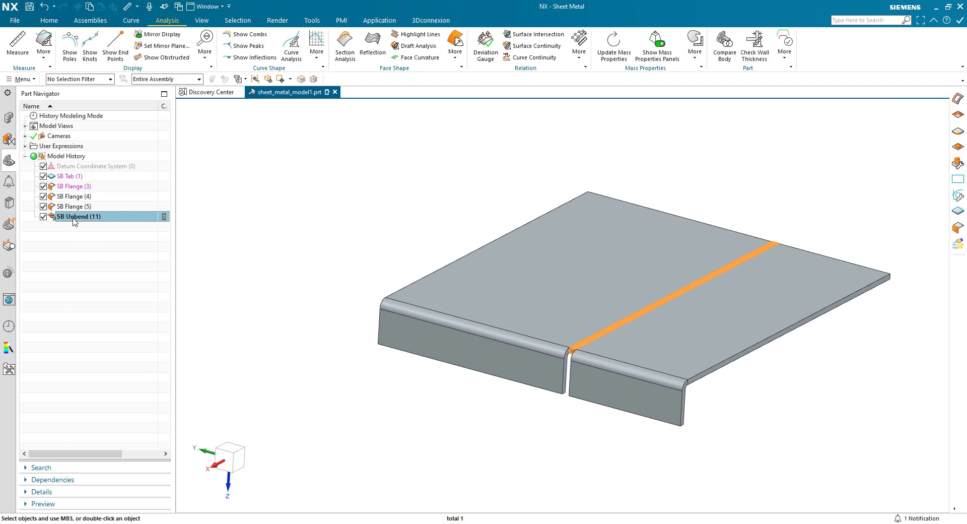
key(Delete)
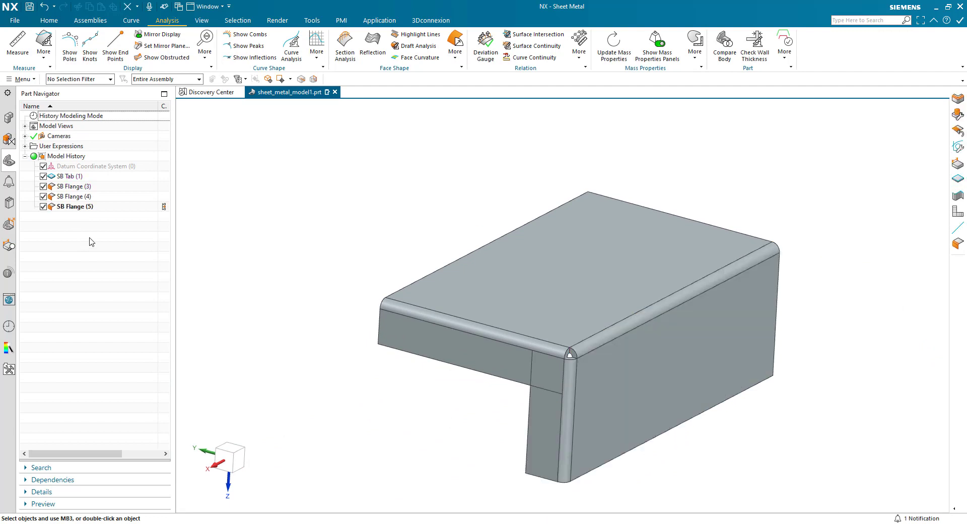
scroll(302, 243, up, 5)
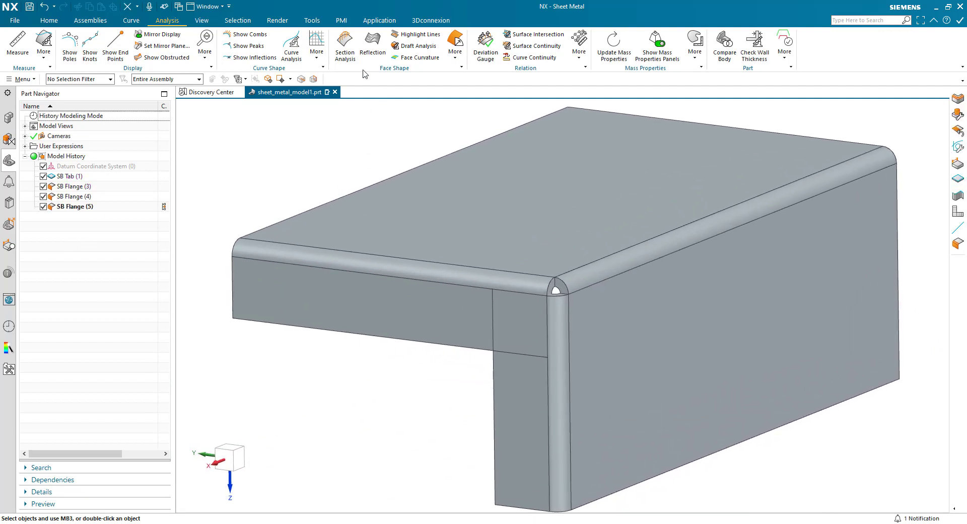
Start a Three Bend Corner on the corner bends with Flange Clearance 2.0 mm
click(49, 20)
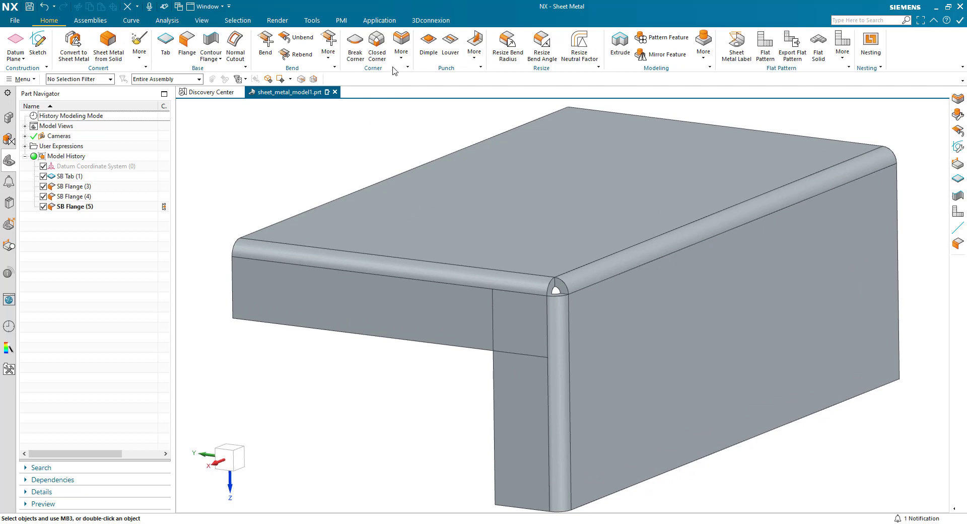
click(401, 51)
click(402, 92)
click(473, 276)
click(555, 316)
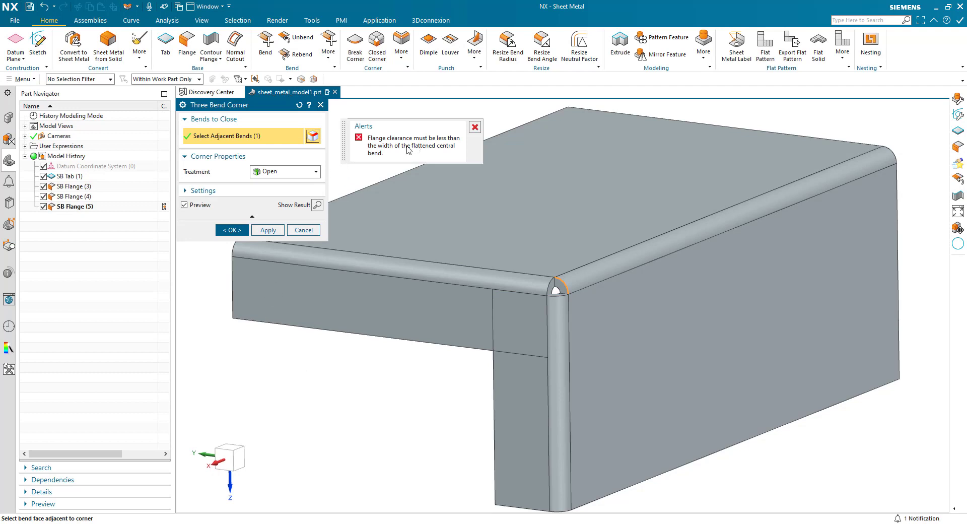
click(236, 191)
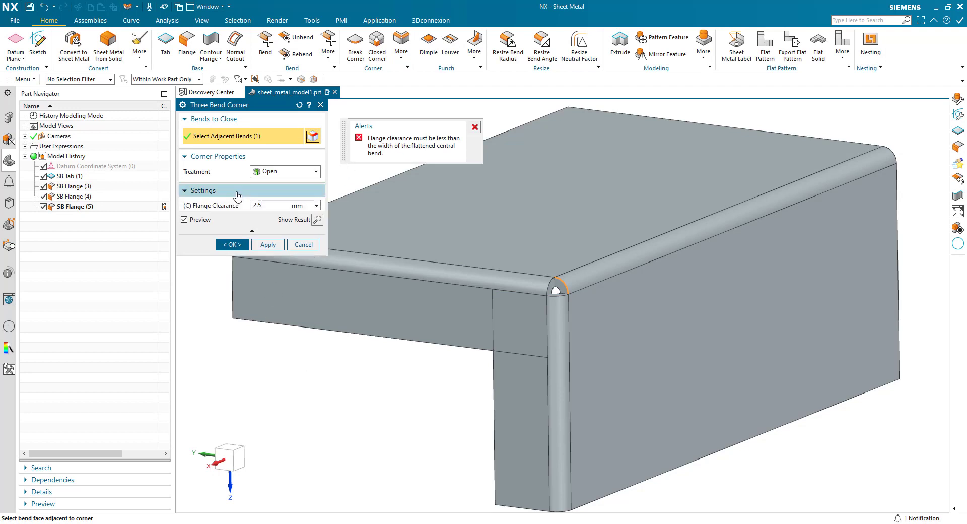
click(267, 206)
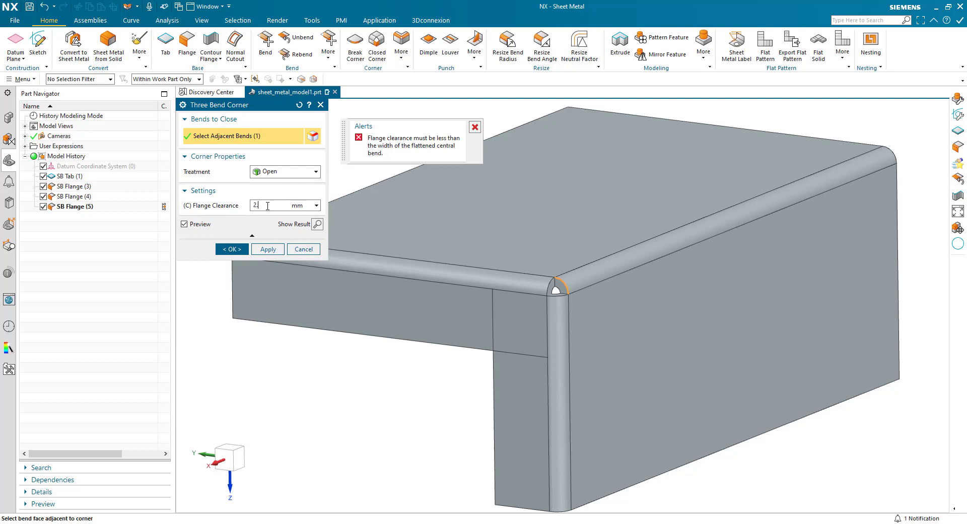
key(Return)
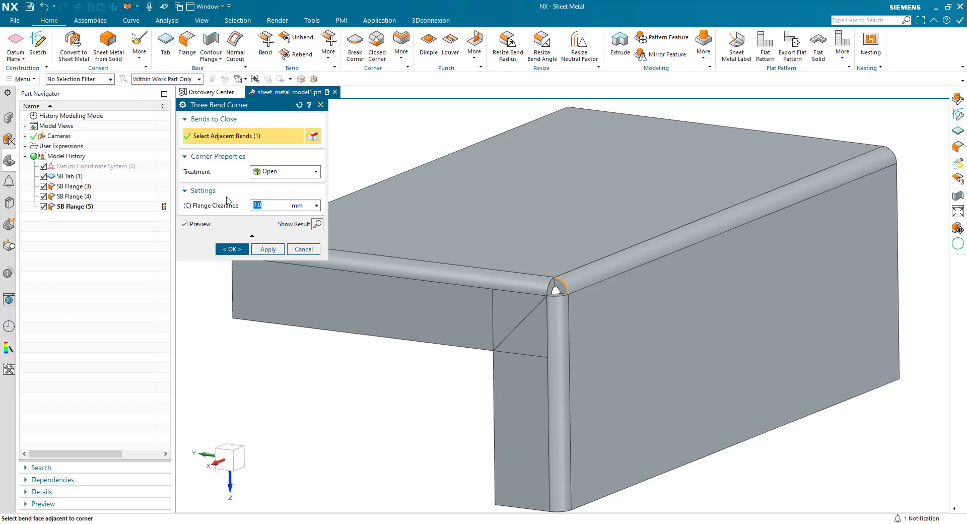
Set the corner treatment to Circular Cutout, review the relief legend, and create the feature
click(286, 174)
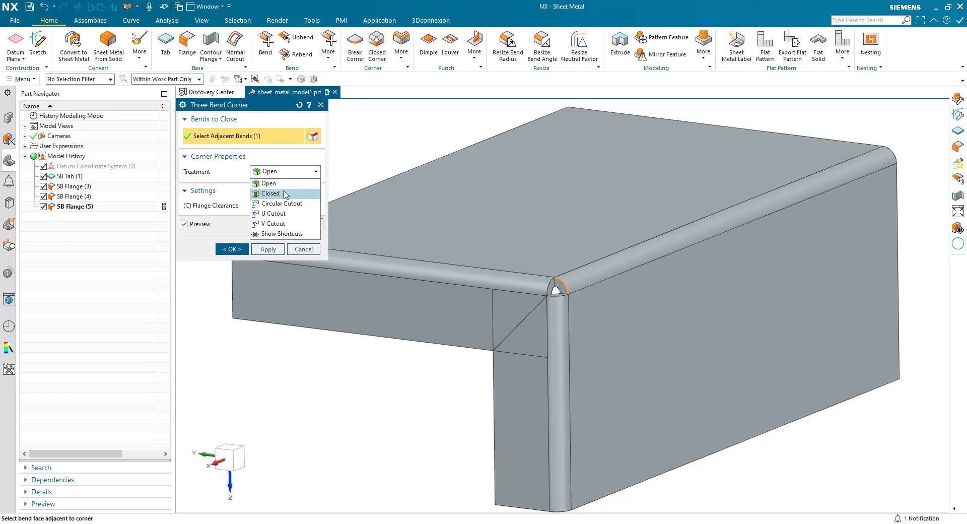
click(278, 193)
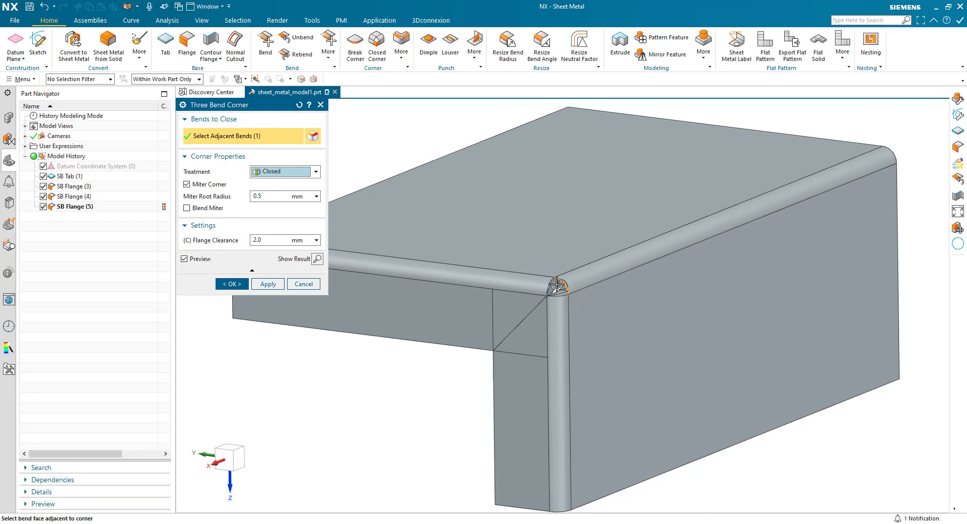
scroll(507, 281, down, 3)
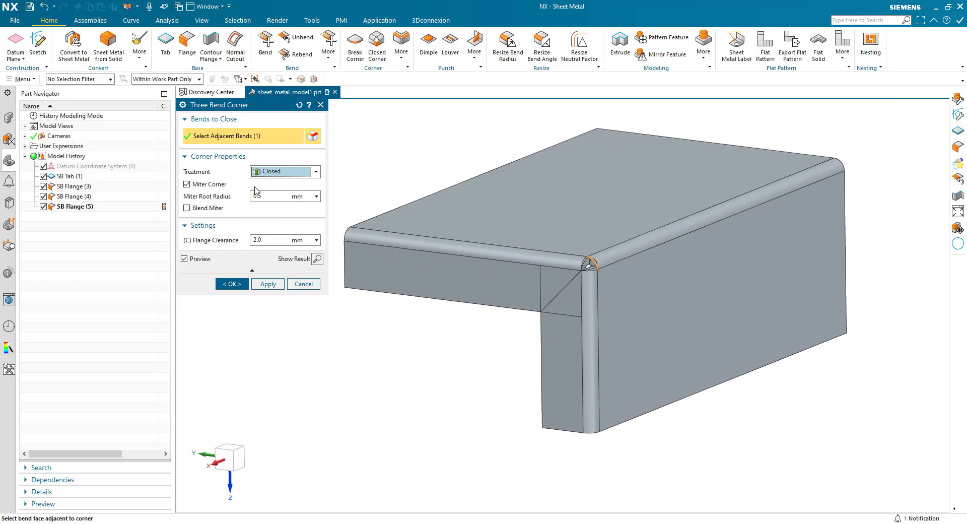
click(285, 176)
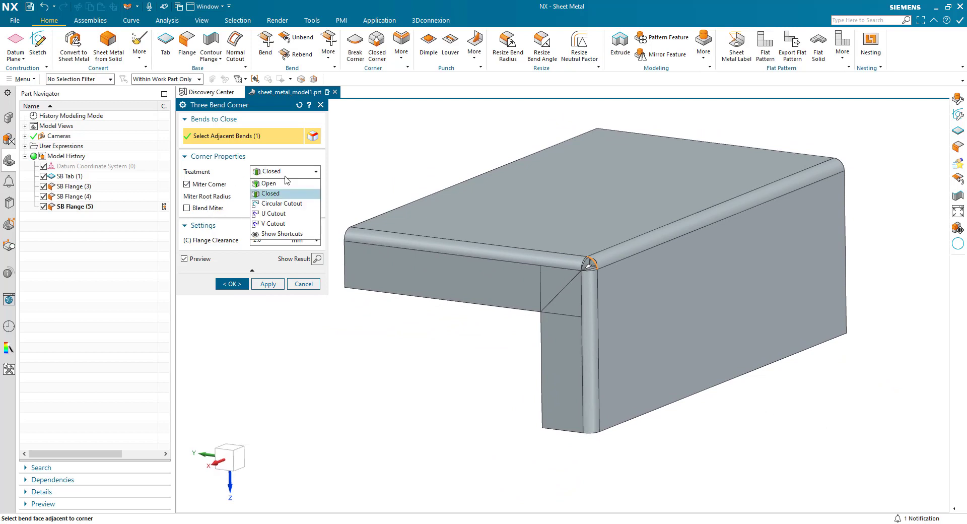
click(286, 204)
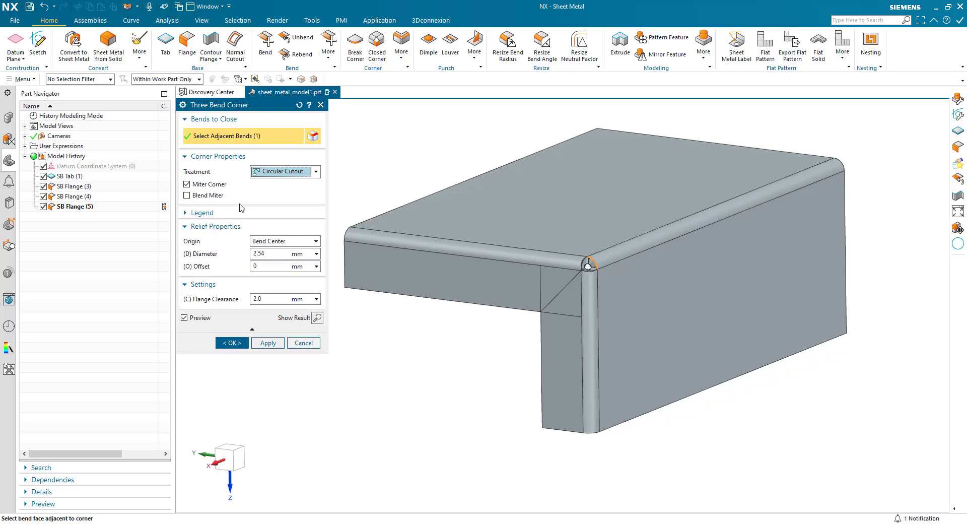
click(226, 213)
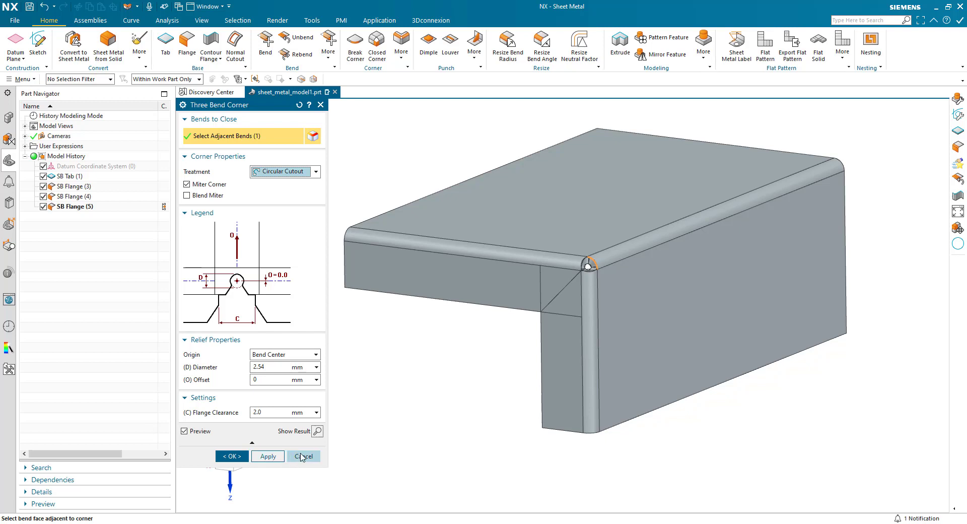
click(232, 456)
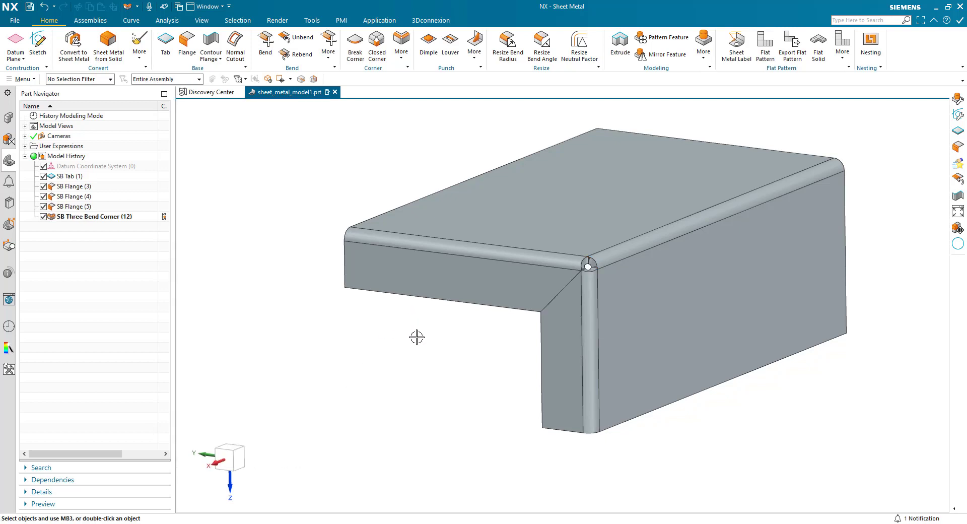